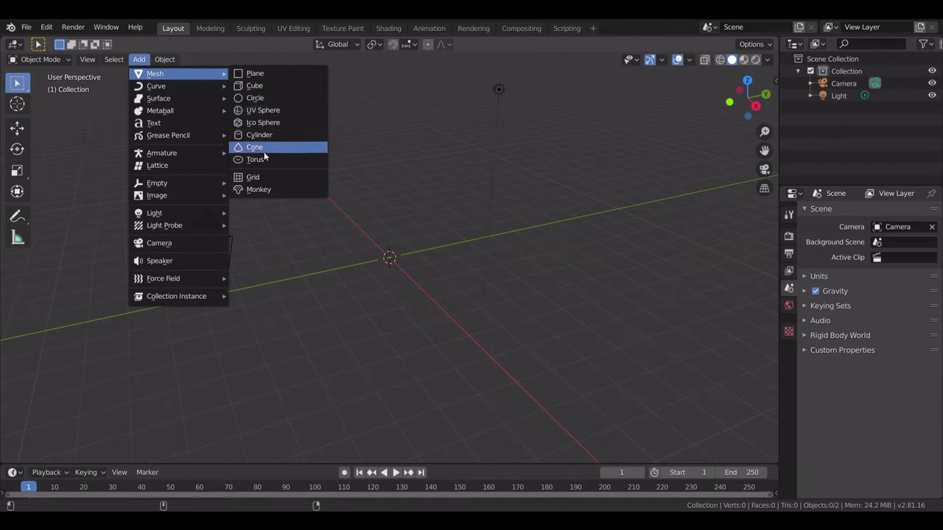
# Add a mesh grid with 20 X subdivisions and 20 Y subdivisions
pyautogui.click(260, 177)
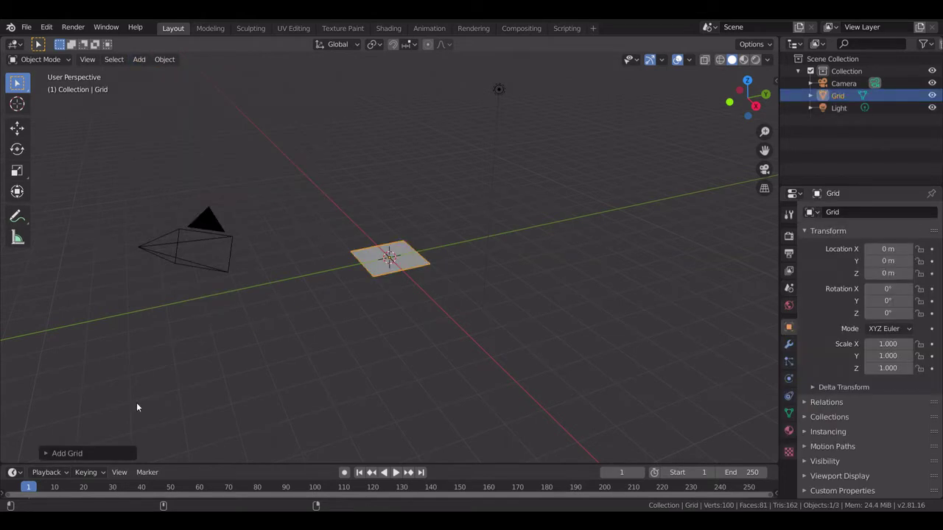
pyautogui.click(77, 455)
pyautogui.doubleClick(177, 321)
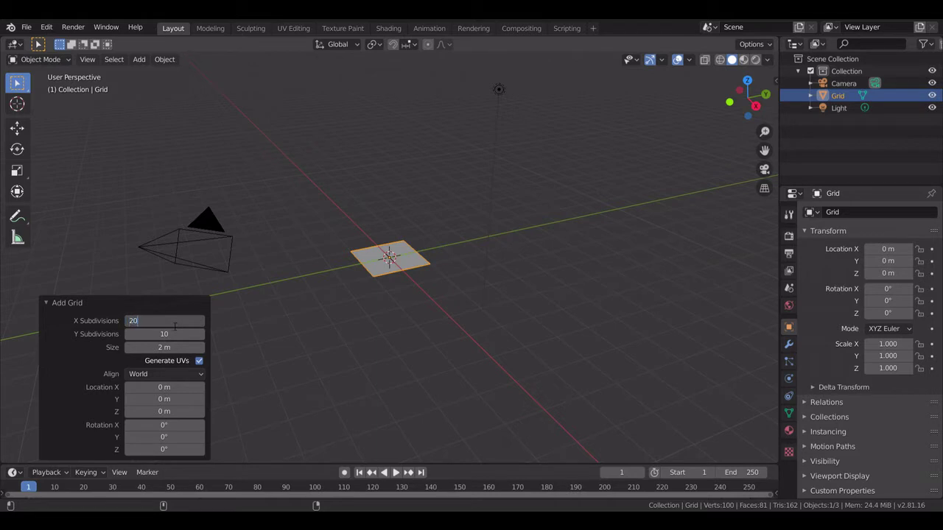
pyautogui.write('20')
pyautogui.press('Return')
pyautogui.doubleClick(162, 336)
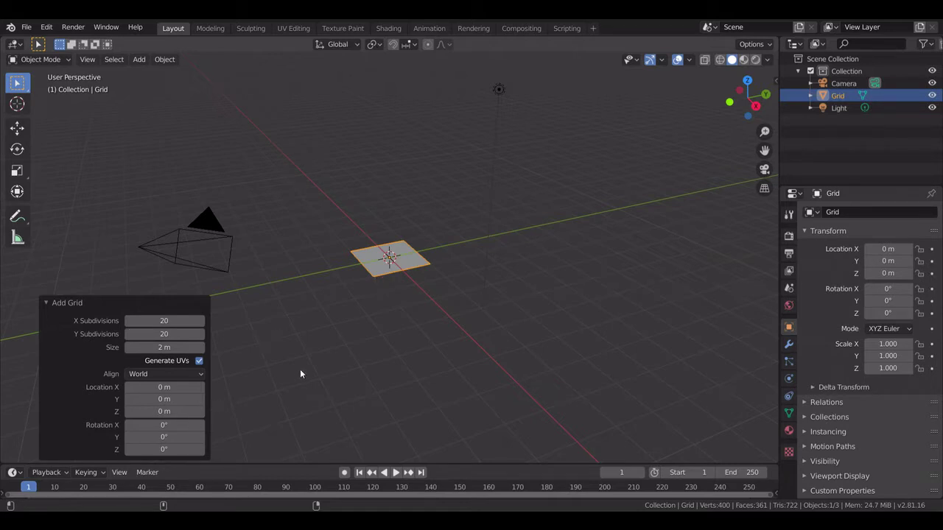
pyautogui.moveTo(765, 132); pyautogui.dragTo(765, 93)
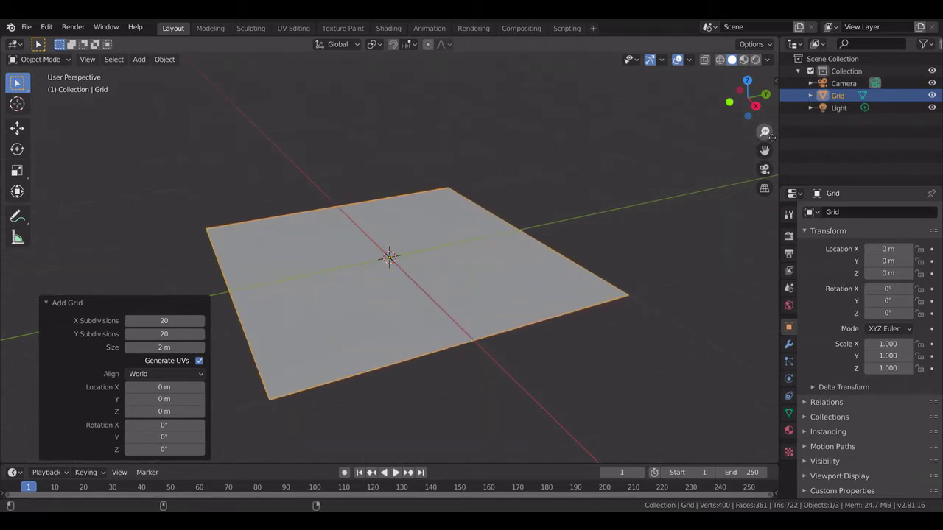
pyautogui.click(47, 304)
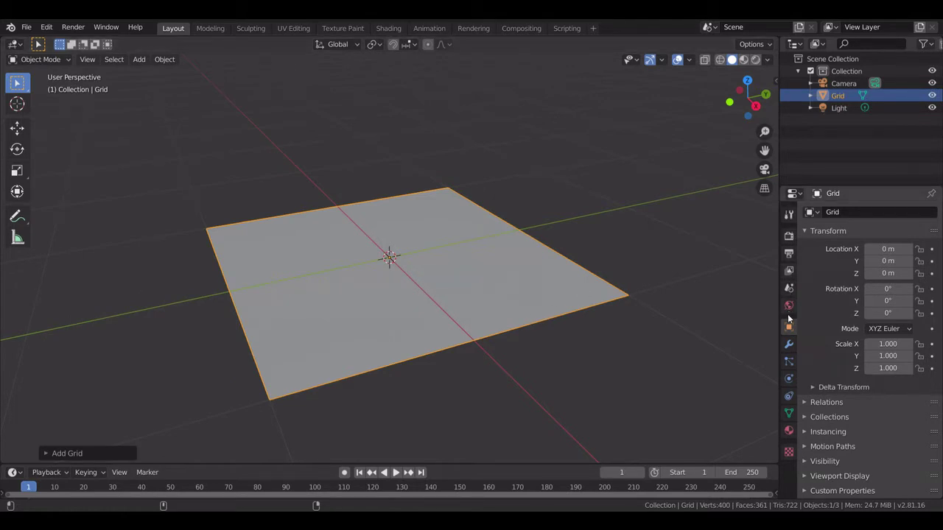
# Add a Displace modifier to the grid and give it a new texture of type Voronoi
pyautogui.click(790, 344)
pyautogui.click(874, 212)
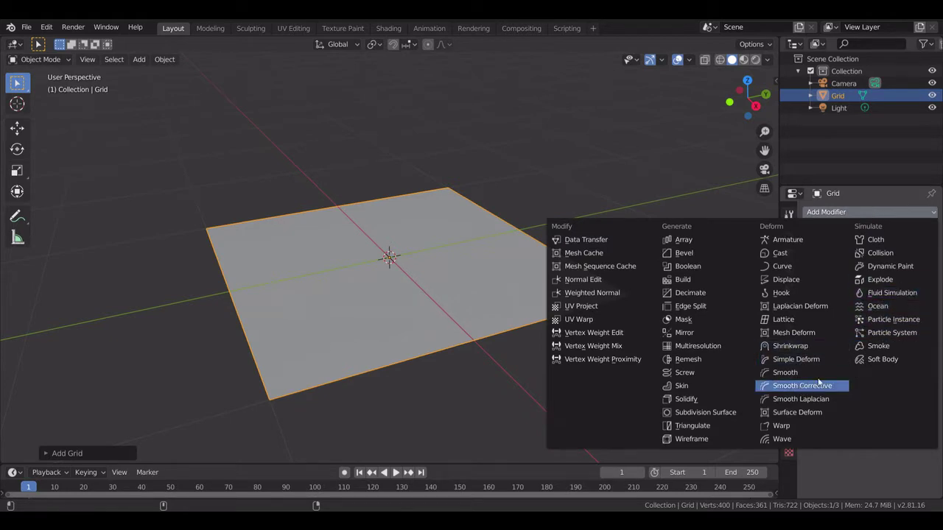
pyautogui.click(810, 279)
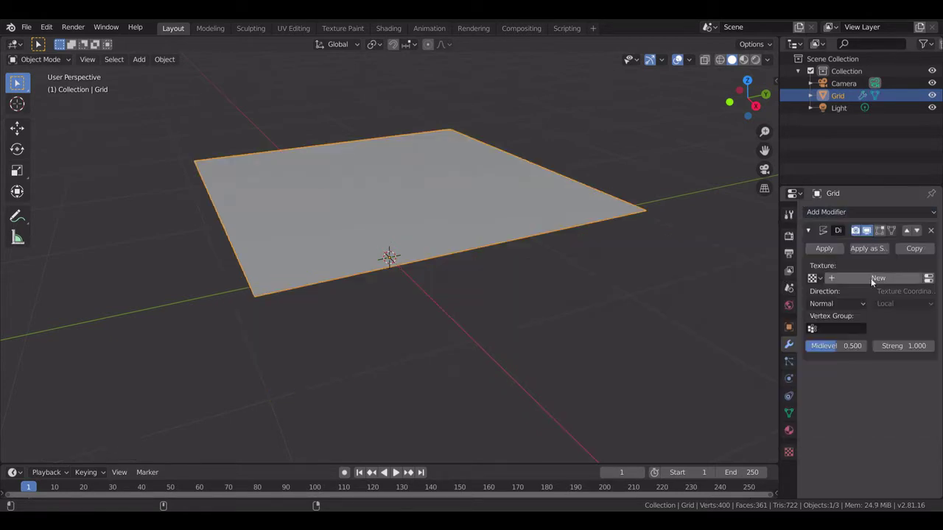
pyautogui.click(929, 279)
pyautogui.click(874, 234)
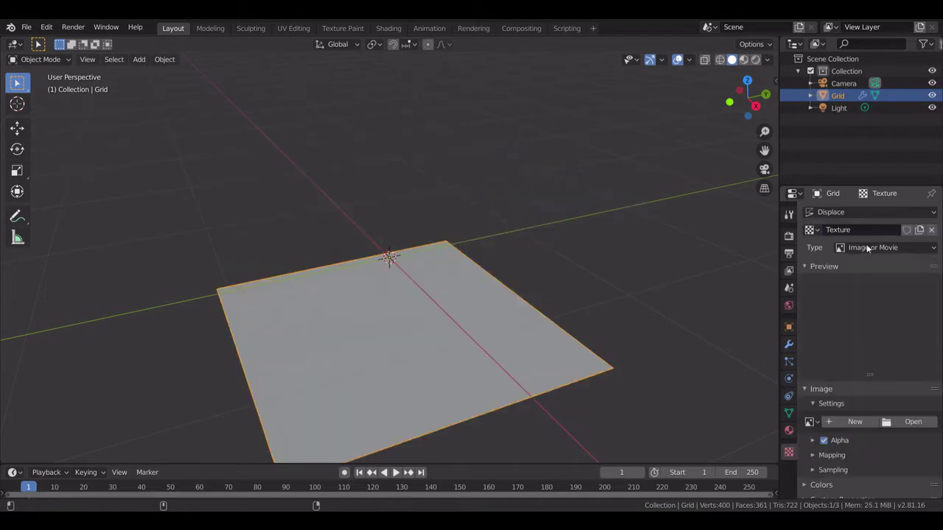
pyautogui.click(874, 249)
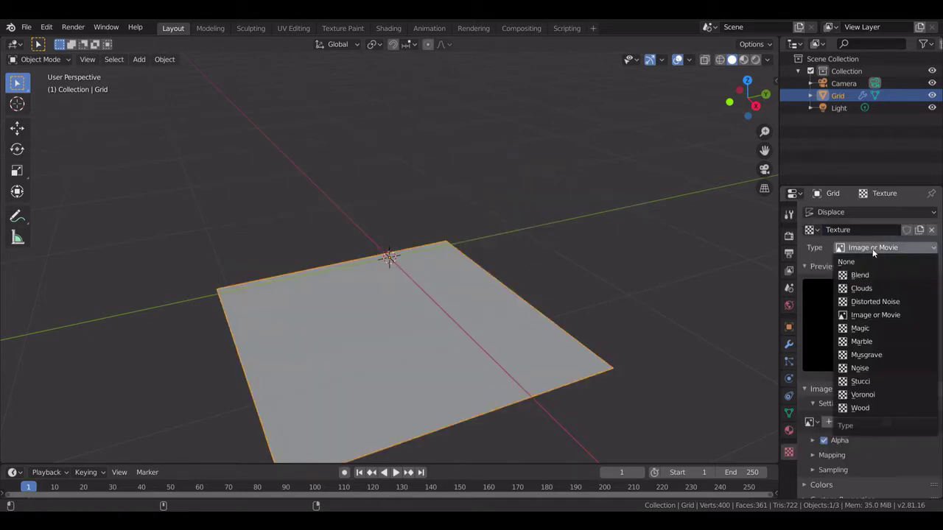
pyautogui.click(870, 395)
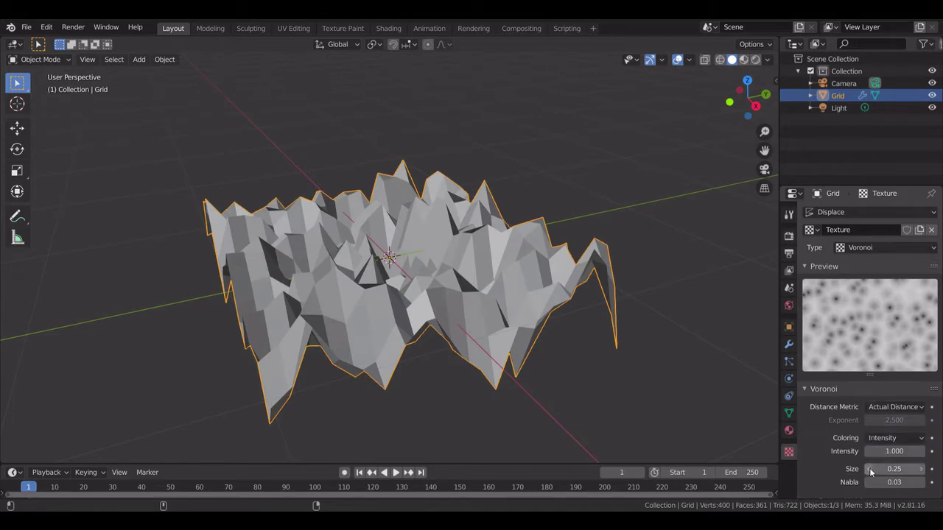
# Lower the Voronoi texture's Size to 0.000 and Nabla to 0.00, and shade the grid smooth
pyautogui.moveTo(895, 469); pyautogui.dragTo(840, 469)
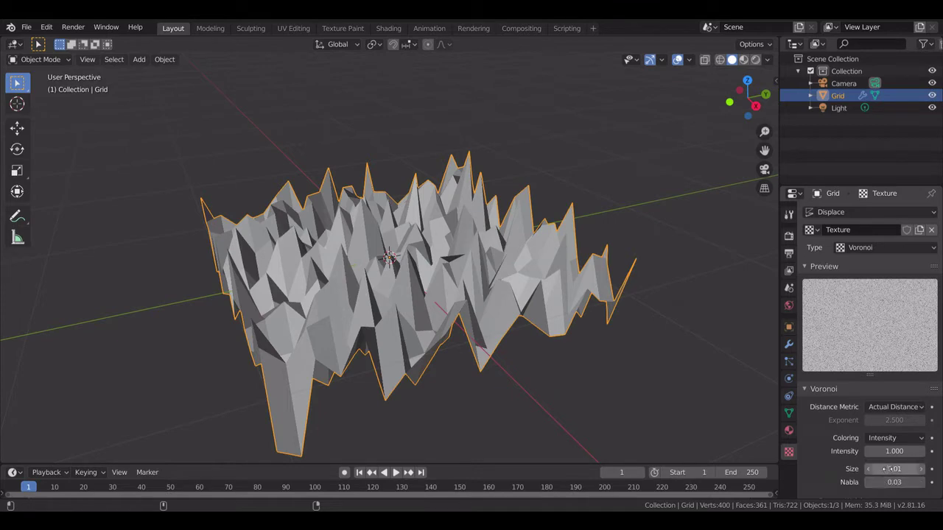
pyautogui.moveTo(885, 451)
pyautogui.mouseDown()
pyautogui.moveTo(863, 451)
pyautogui.moveTo(886, 451)
pyautogui.mouseUp()
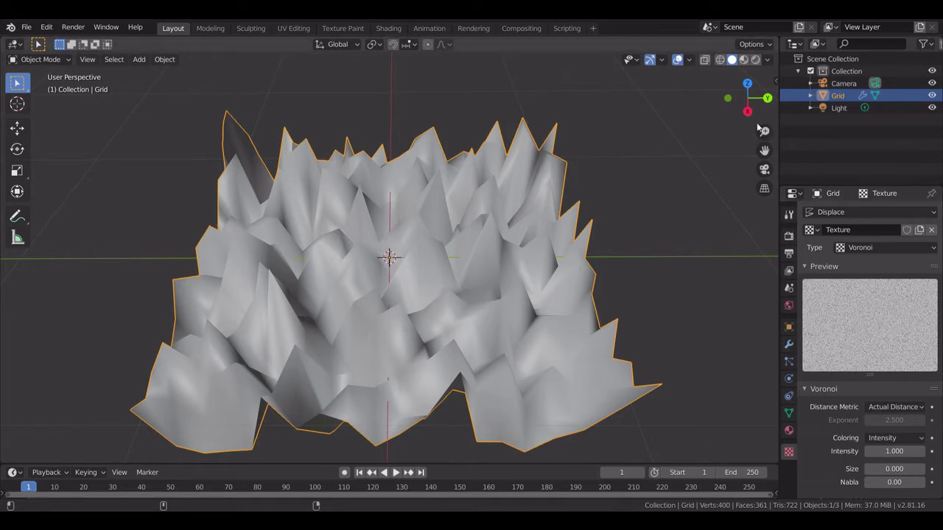
pyautogui.moveTo(758, 102)
pyautogui.mouseDown()
pyautogui.moveTo(741, 140)
pyautogui.moveTo(756, 87)
pyautogui.moveTo(762, 97)
pyautogui.moveTo(748, 124)
pyautogui.moveTo(753, 103)
pyautogui.mouseUp()
# Move the displaced grid about -1.58 m along Y and add a second mesh grid with 40 by 40 subdivisions
pyautogui.click(17, 127)
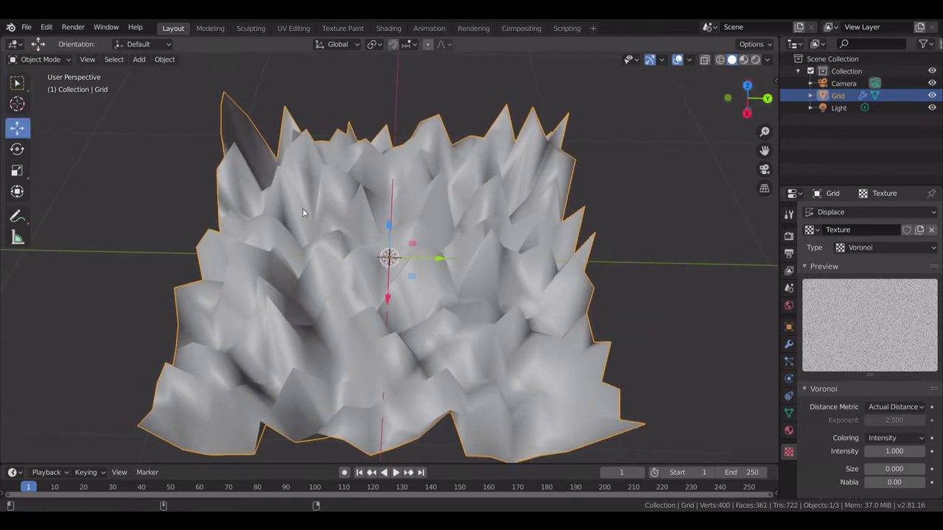
pyautogui.moveTo(436, 258); pyautogui.dragTo(146, 255)
pyautogui.click(139, 59)
pyautogui.moveTo(168, 78)
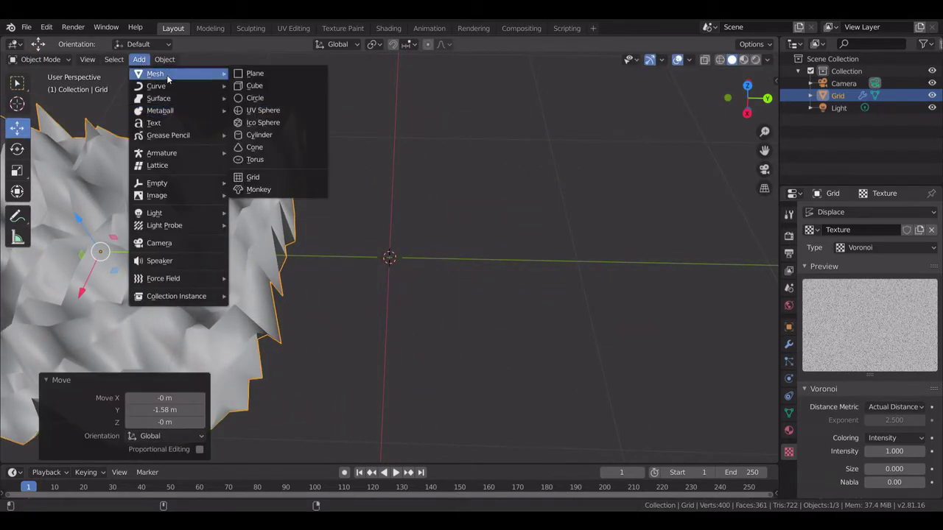
pyautogui.click(252, 178)
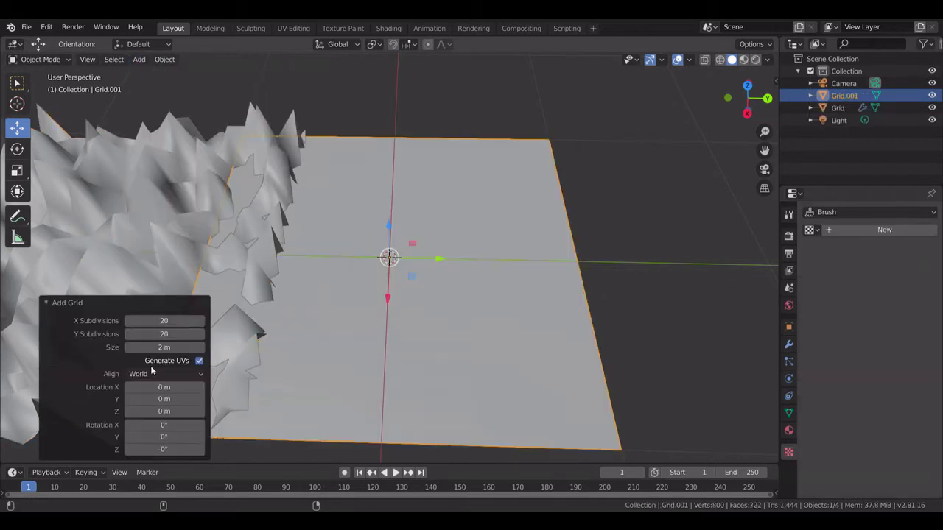
pyautogui.press('Return')
pyautogui.click(175, 335)
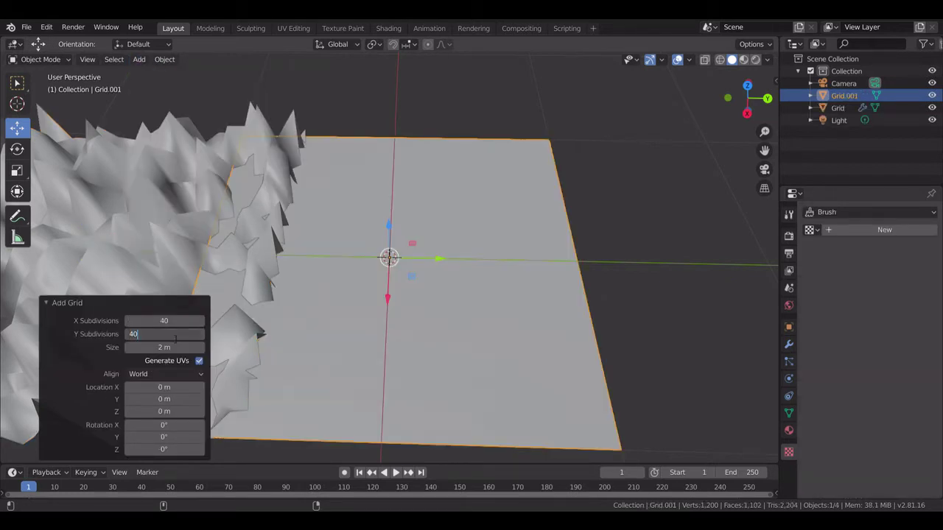
pyautogui.write('40')
pyautogui.press('Return')
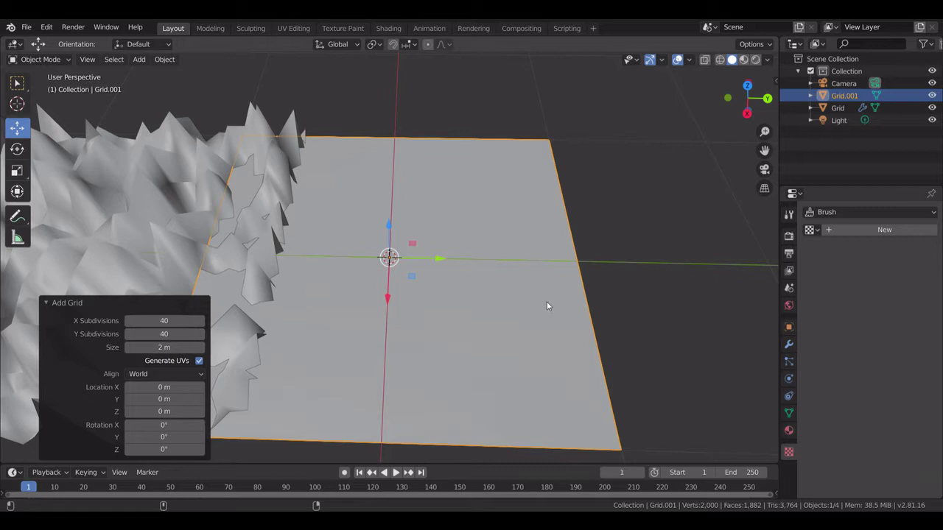
# Add a Displace modifier to the second grid and give it its own new Voronoi texture
pyautogui.click(788, 344)
pyautogui.click(883, 213)
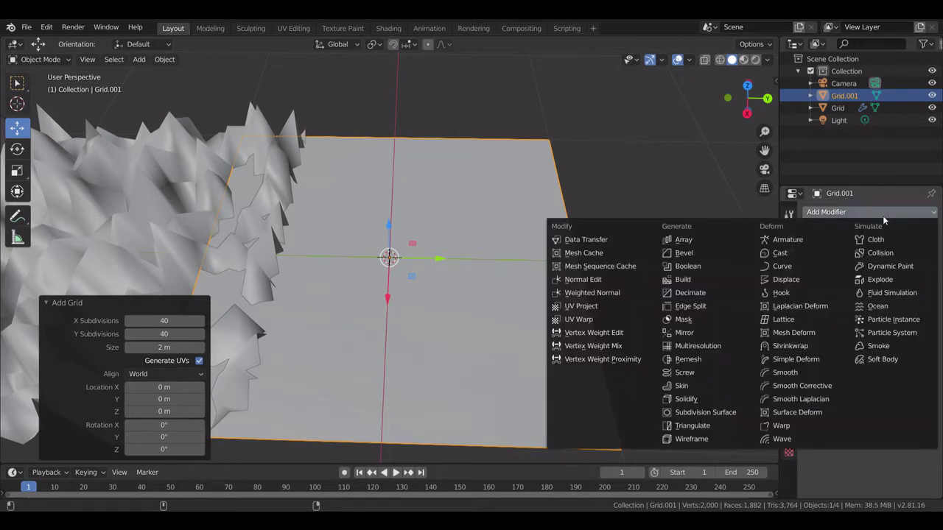
pyautogui.click(785, 279)
pyautogui.click(930, 280)
pyautogui.click(840, 231)
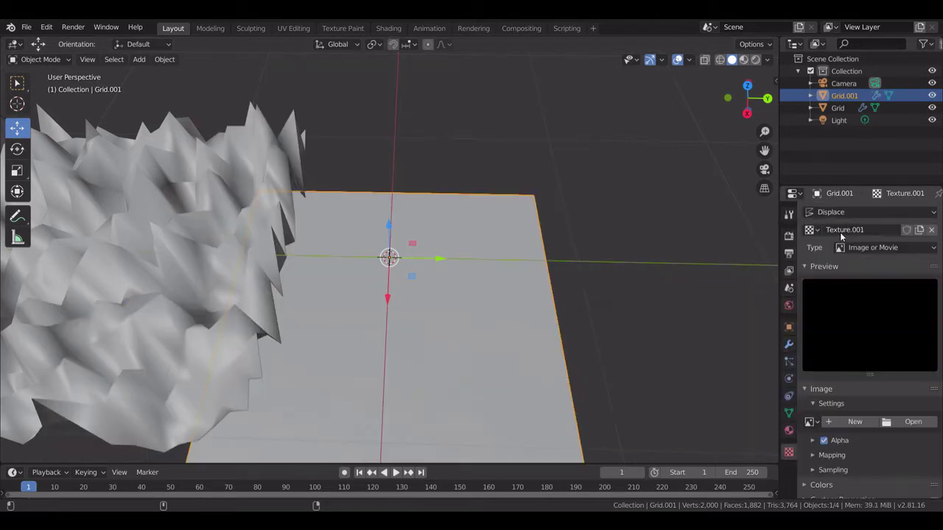
pyautogui.click(880, 248)
pyautogui.click(859, 395)
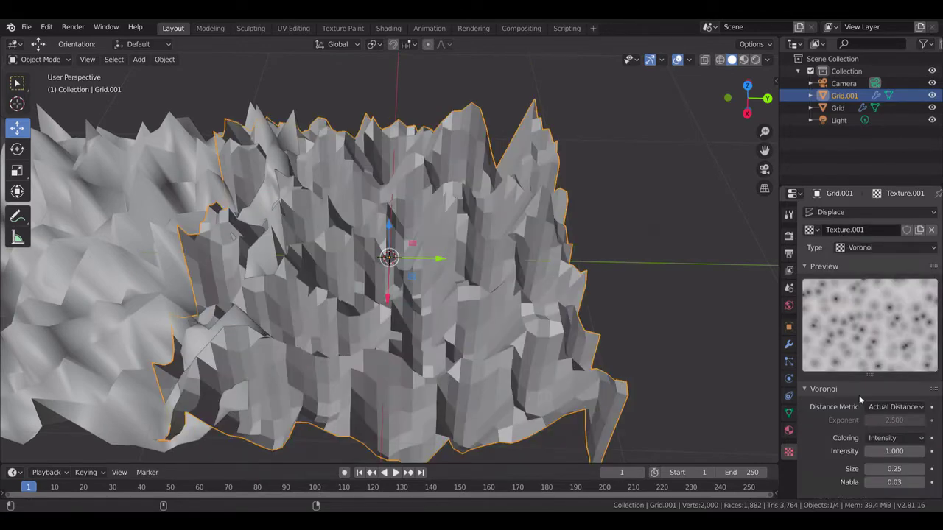
# Set the second grid's Voronoi texture to Size 0.03, Nabla 0.00 and Intensity 1.000, and shade that grid smooth
pyautogui.moveTo(901, 469)
pyautogui.mouseDown()
pyautogui.moveTo(880, 469)
pyautogui.moveTo(896, 470)
pyautogui.moveTo(893, 485)
pyautogui.mouseUp()
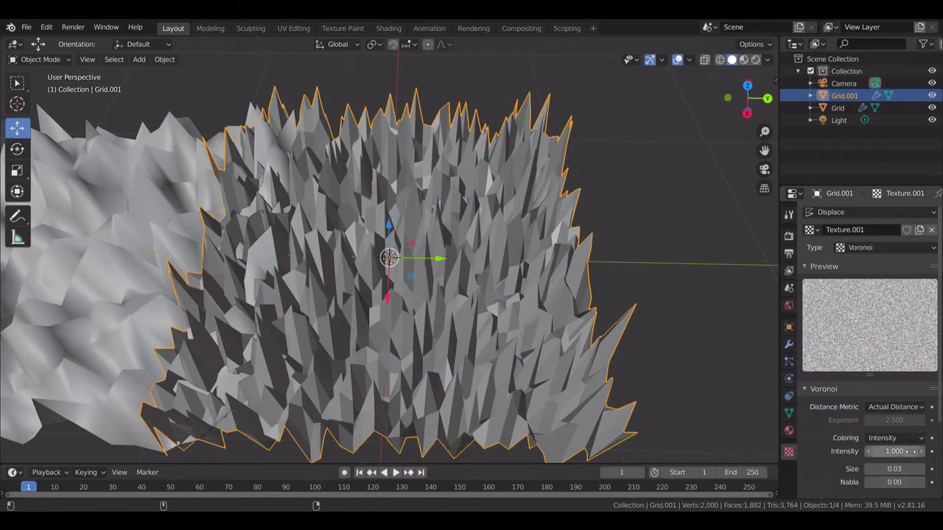
pyautogui.moveTo(902, 453); pyautogui.dragTo(930, 451)
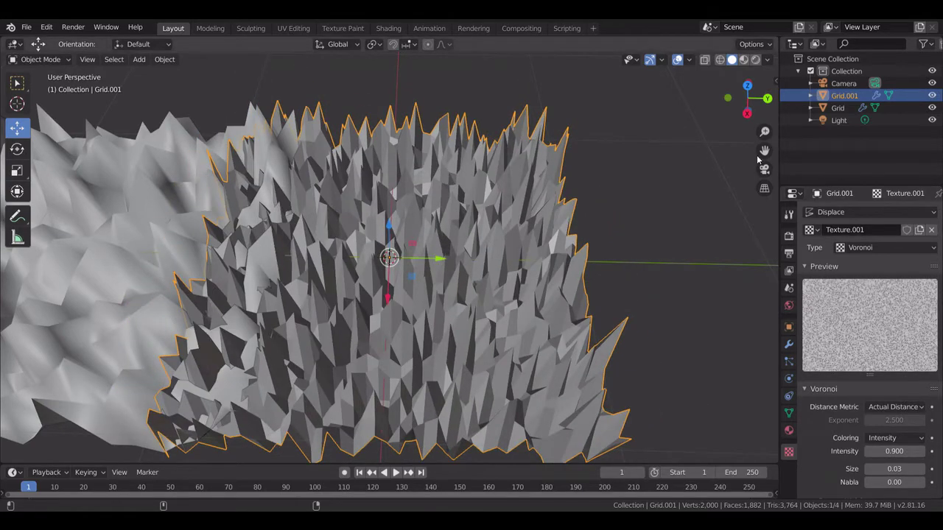
pyautogui.moveTo(764, 151)
pyautogui.mouseDown()
pyautogui.moveTo(937, 152)
pyautogui.moveTo(929, 154)
pyautogui.mouseUp()
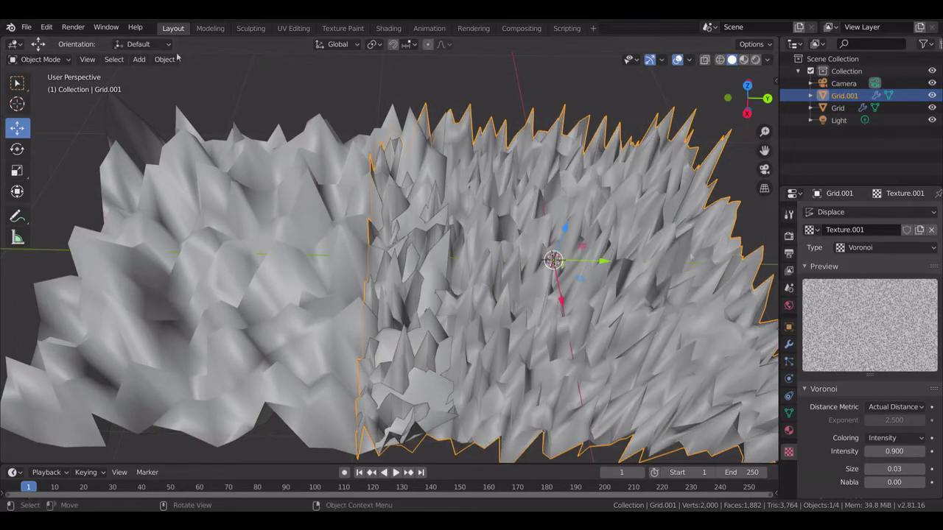
pyautogui.moveTo(750, 111); pyautogui.dragTo(620, 154)
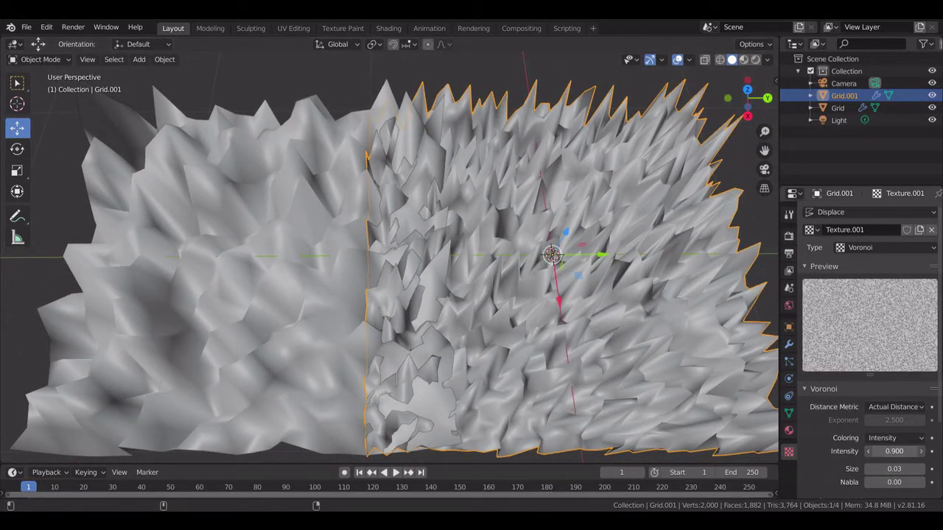
pyautogui.moveTo(894, 452)
pyautogui.mouseDown()
pyautogui.moveTo(876, 452)
pyautogui.moveTo(918, 452)
pyautogui.moveTo(898, 452)
pyautogui.mouseUp()
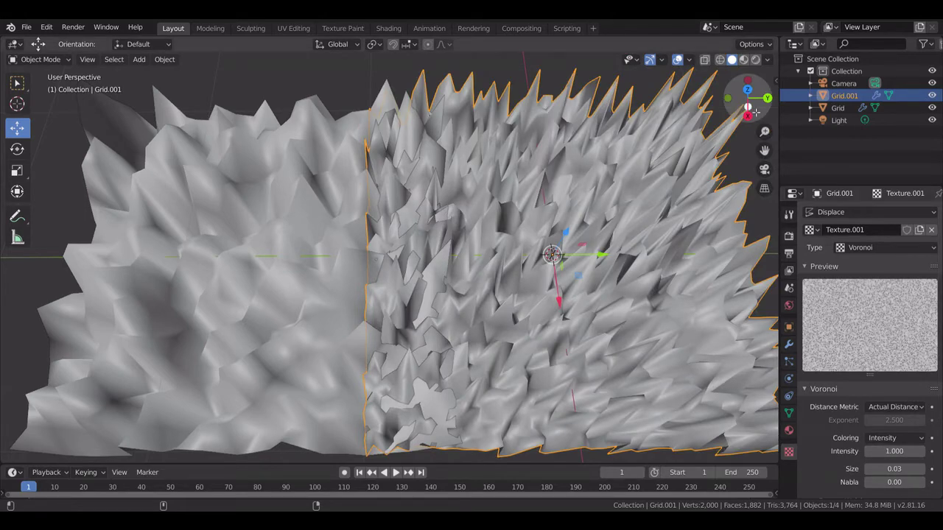
# Move both displaced grids about -2.09 m along Y and add a third mesh grid with 80 by 80 subdivisions
pyautogui.moveTo(753, 102); pyautogui.dragTo(753, 99)
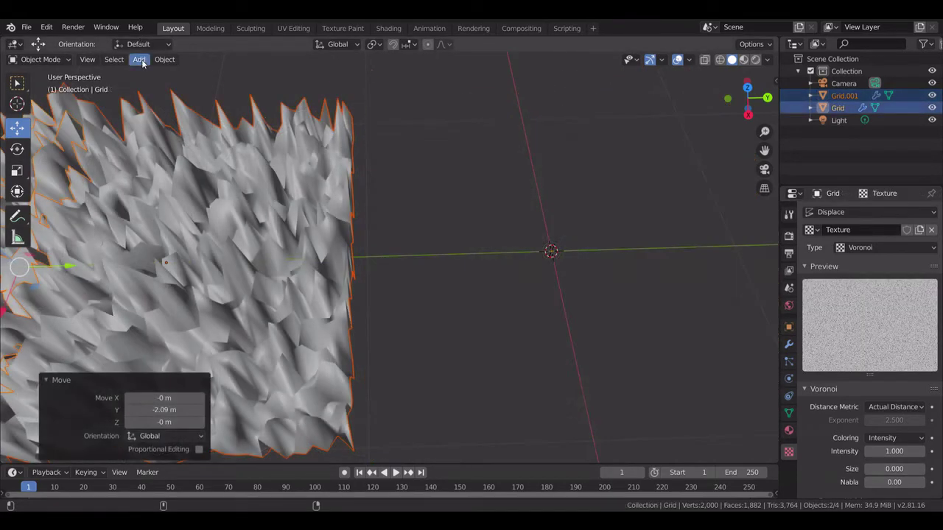
pyautogui.click(140, 60)
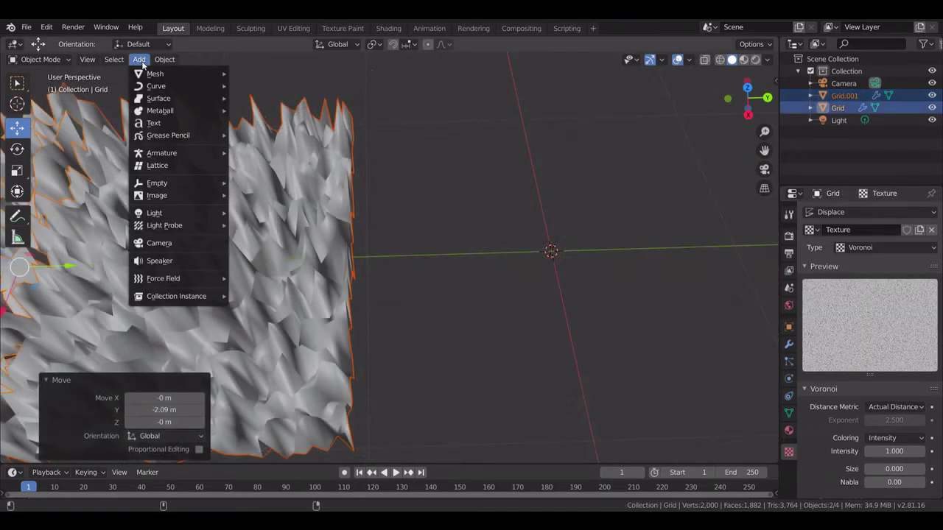
pyautogui.moveTo(168, 73)
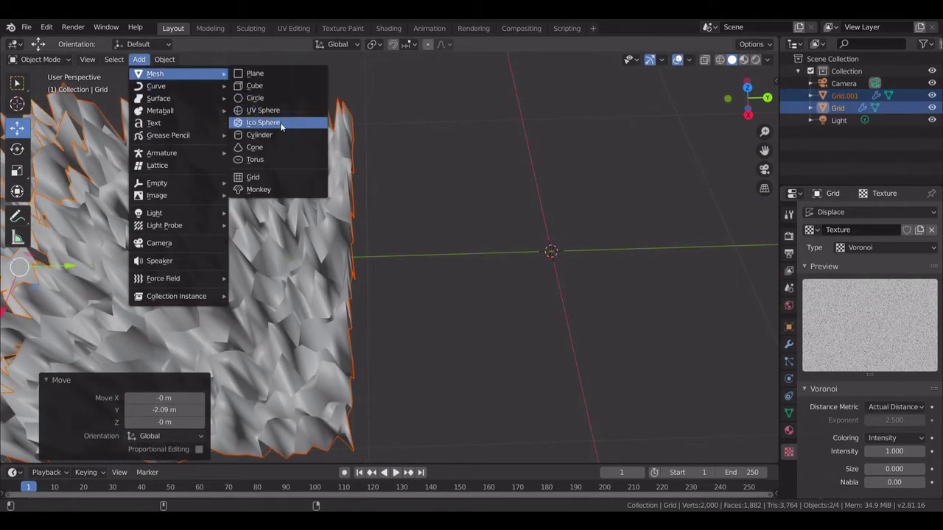
pyautogui.click(274, 178)
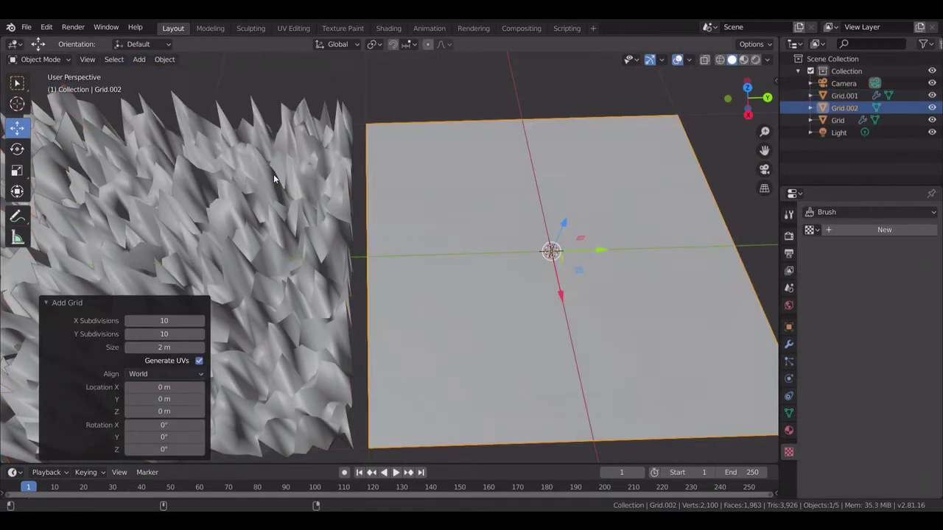
pyautogui.write('80')
pyautogui.press('Return')
pyautogui.click(158, 336)
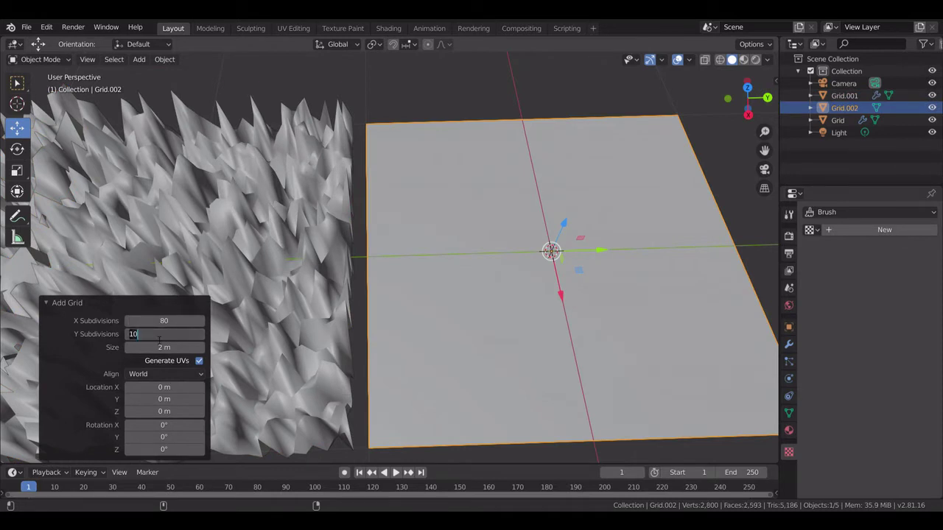
pyautogui.press('Return')
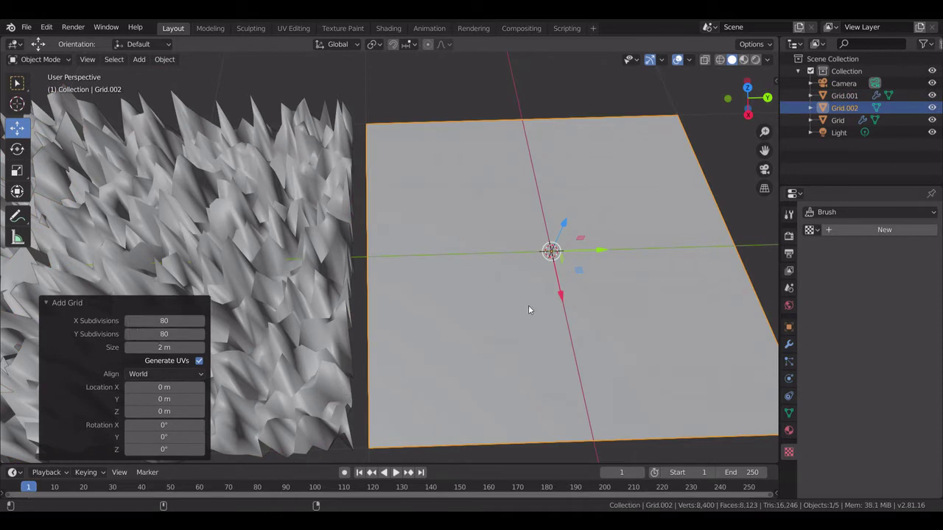
# Displace the third grid with a Displace modifier using a new Voronoi texture, with Intensity 1.300 and Size 0.000
pyautogui.click(788, 344)
pyautogui.click(852, 211)
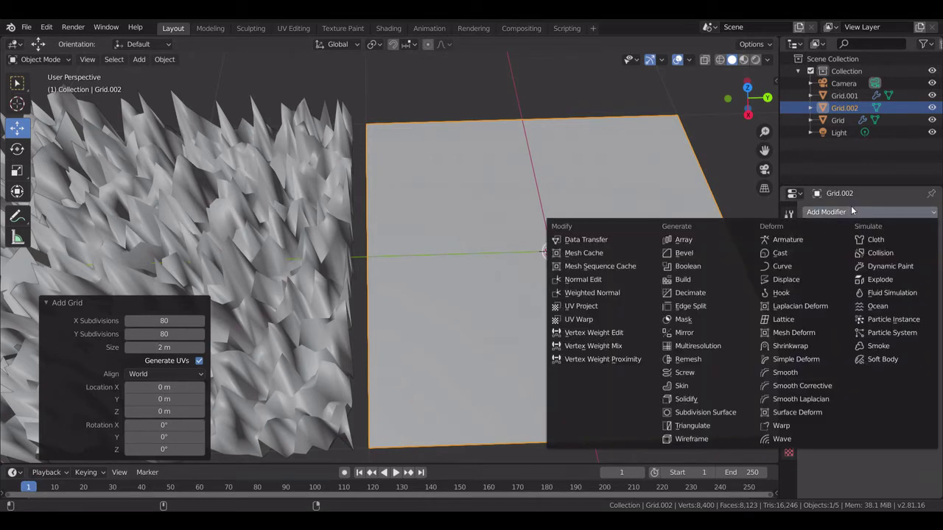
pyautogui.click(786, 280)
pyautogui.click(926, 284)
pyautogui.click(883, 229)
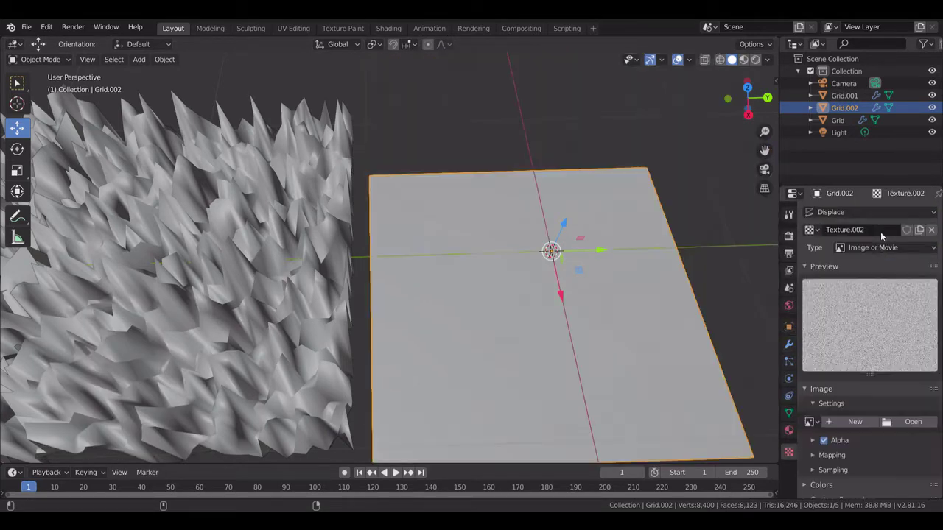
pyautogui.click(880, 250)
pyautogui.click(876, 397)
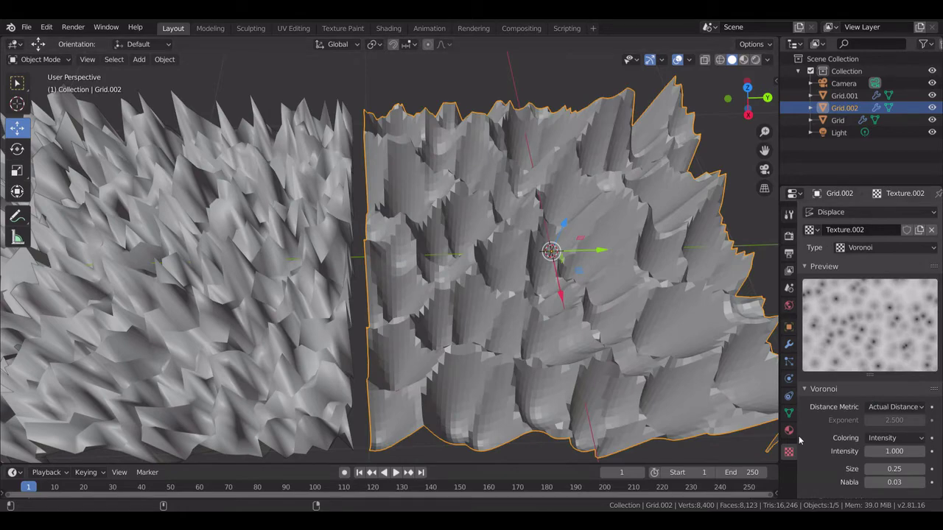
pyautogui.moveTo(881, 452); pyautogui.dragTo(855, 469)
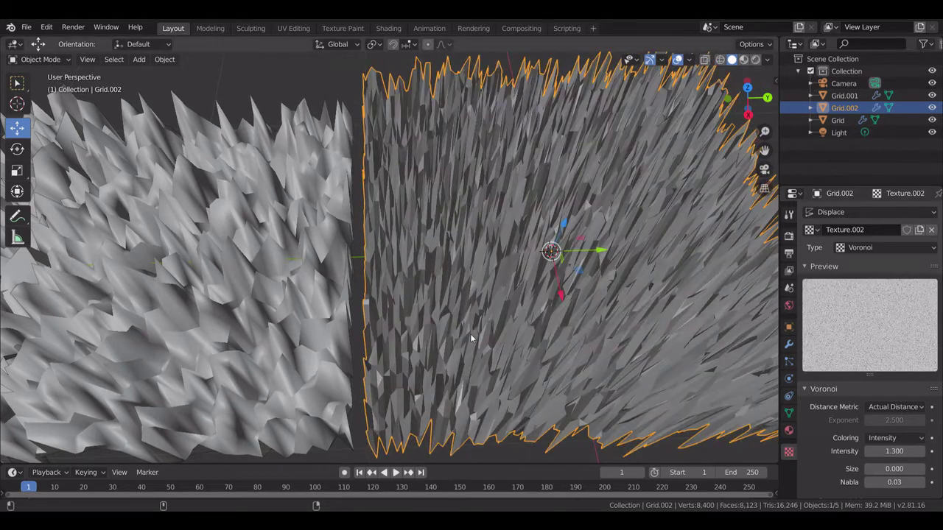
# Move the third grid about -0.043 m along Y against its smooth neighbour and raise its Voronoi texture Size to 0.08
pyautogui.moveTo(581, 252); pyautogui.dragTo(572, 253)
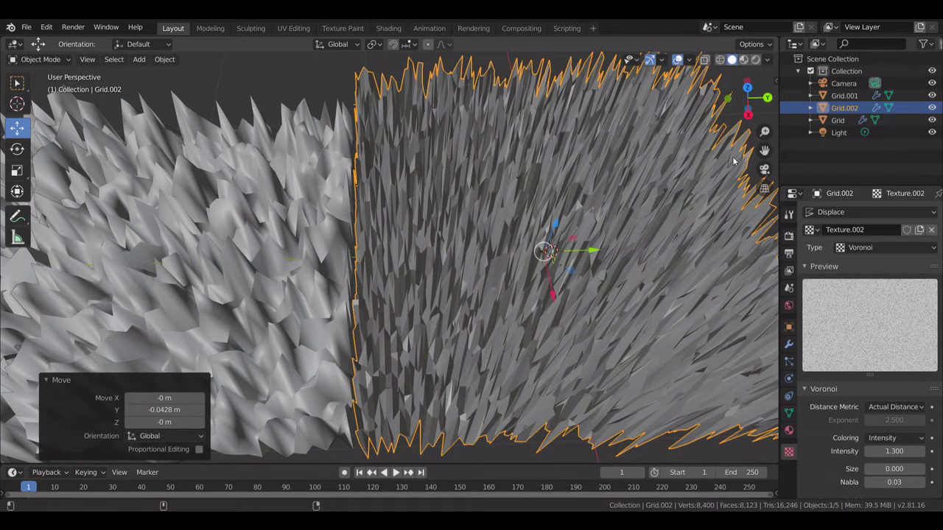
pyautogui.moveTo(765, 150); pyautogui.dragTo(466, 169)
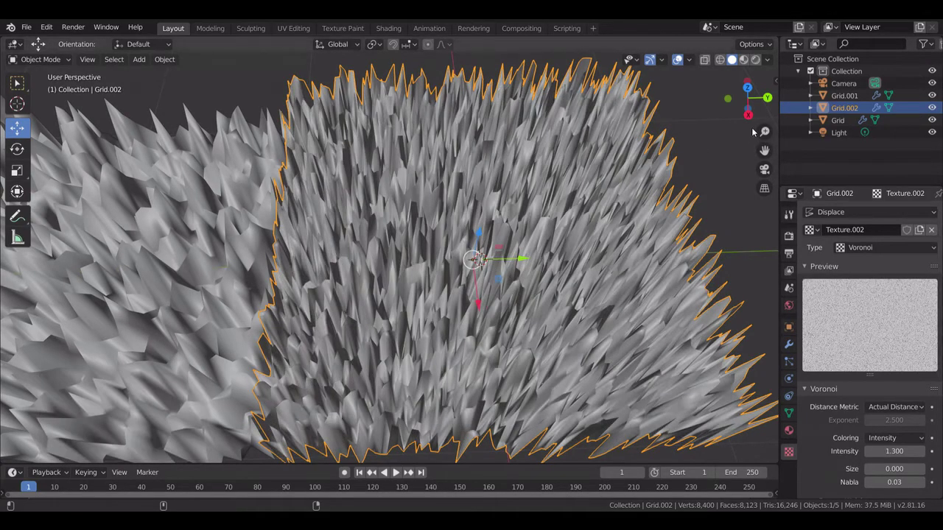
pyautogui.moveTo(748, 104)
pyautogui.mouseDown()
pyautogui.moveTo(742, 61)
pyautogui.moveTo(746, 99)
pyautogui.moveTo(745, 91)
pyautogui.mouseUp()
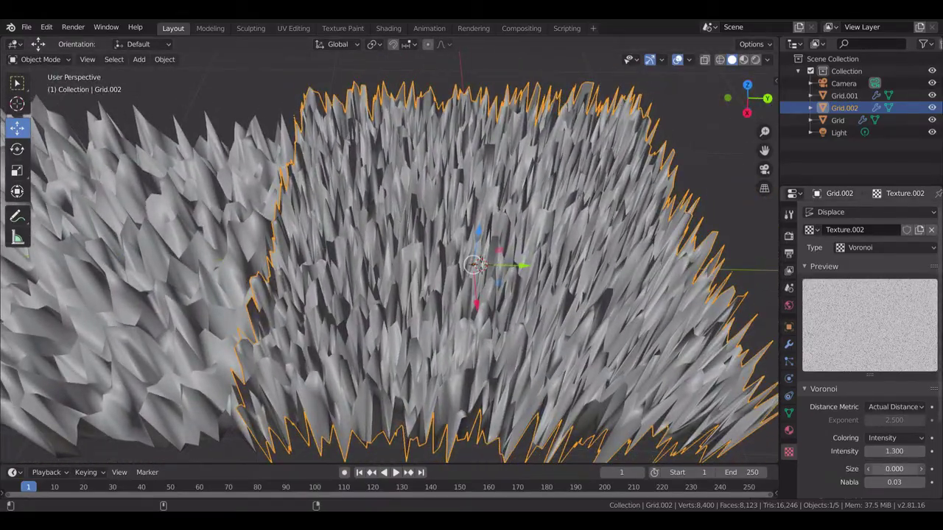
pyautogui.moveTo(895, 469); pyautogui.dragTo(923, 451)
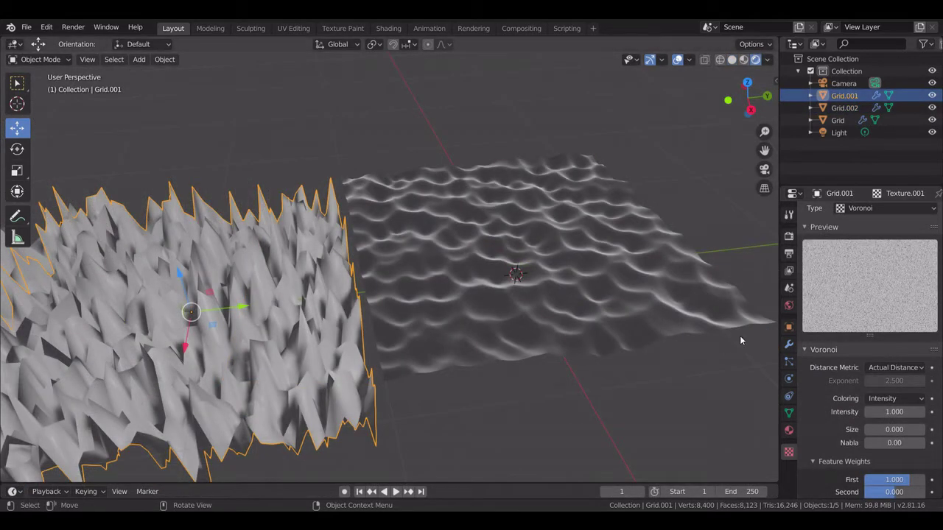
# Open the third grid's material in the Shading workspace and enlarge the node editor to examine its shader node setup
pyautogui.click(389, 29)
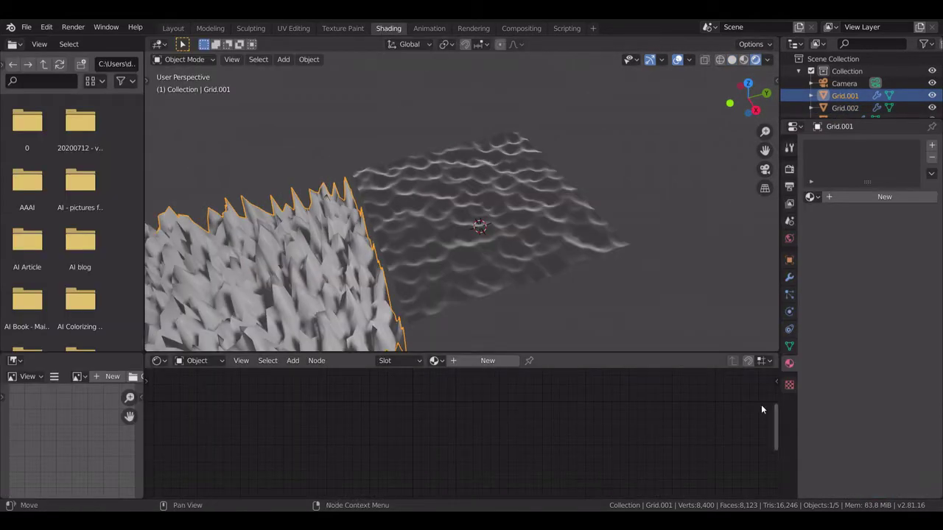
pyautogui.click(516, 235)
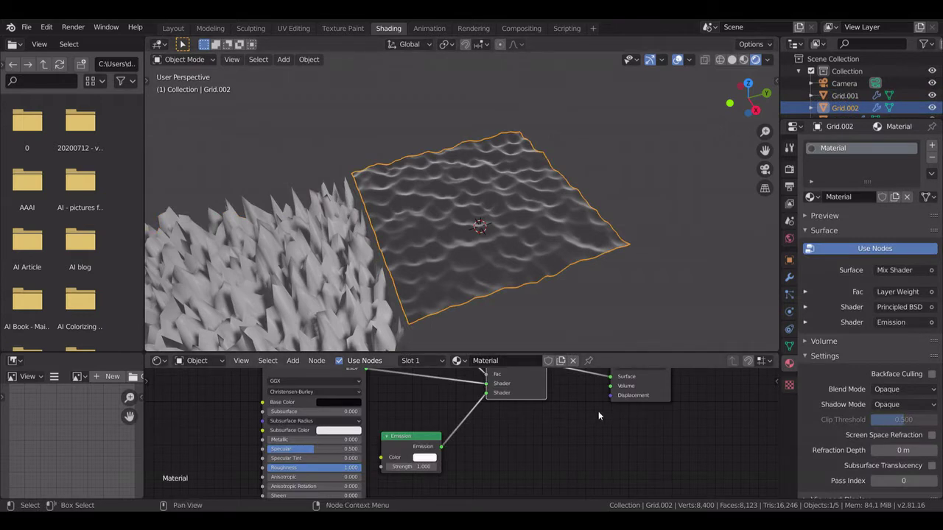
pyautogui.click(688, 351)
pyautogui.moveTo(688, 352); pyautogui.dragTo(677, 165)
pyautogui.click(292, 173)
pyautogui.moveTo(314, 208)
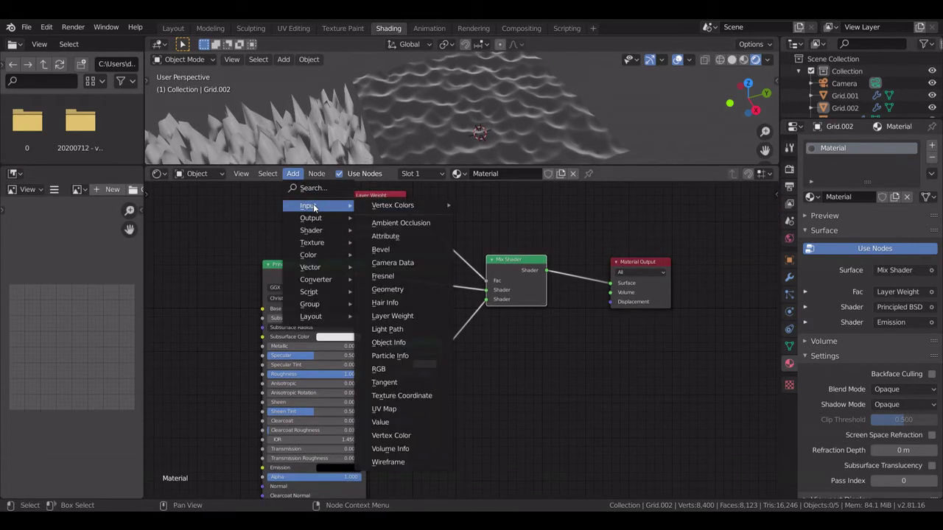
pyautogui.moveTo(312, 236)
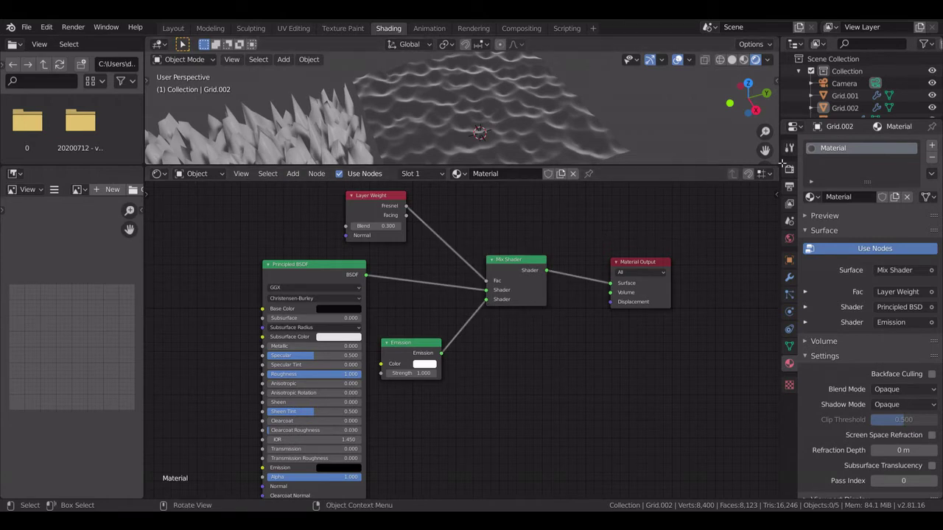
# Set the third grid's Voronoi Intensity to 0.100, move the grid about 0.743 m up along Z, and raise Intensity to 0.300
pyautogui.click(847, 108)
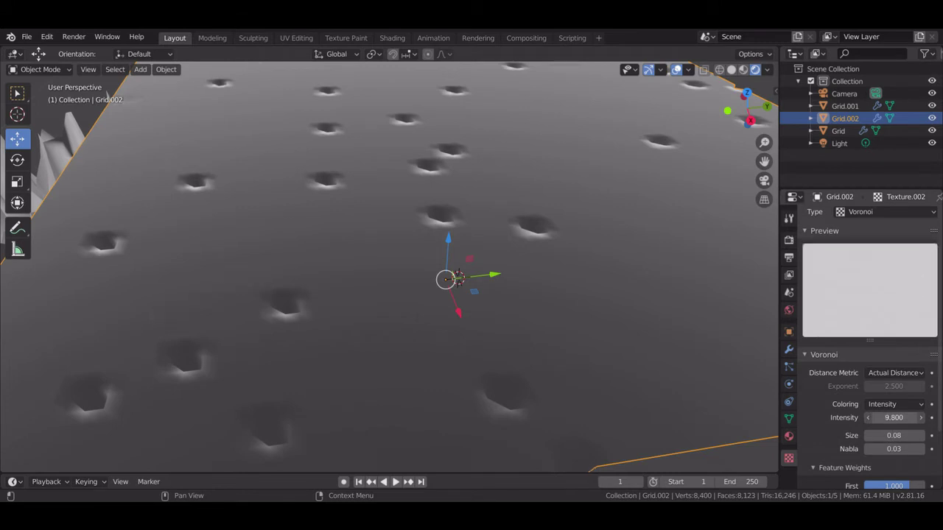
pyautogui.moveTo(894, 418); pyautogui.dragTo(840, 417)
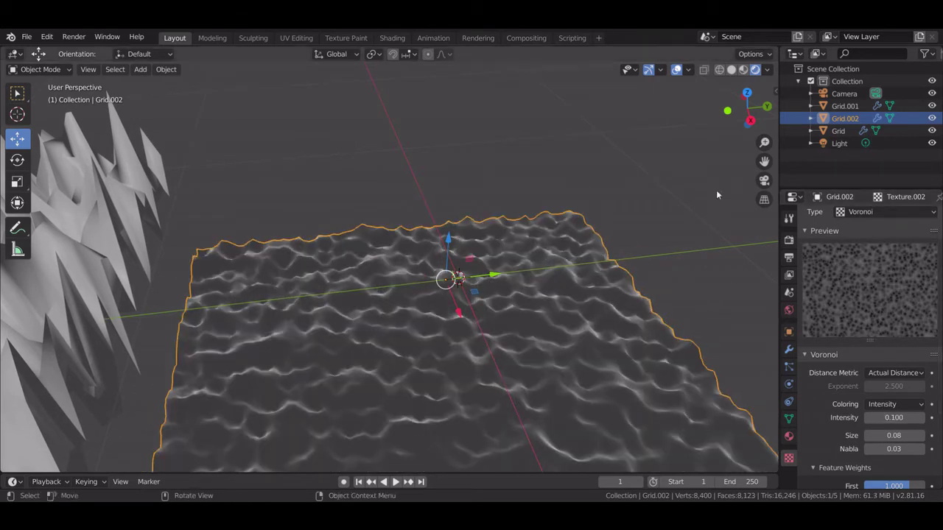
pyautogui.moveTo(450, 257); pyautogui.dragTo(480, 429)
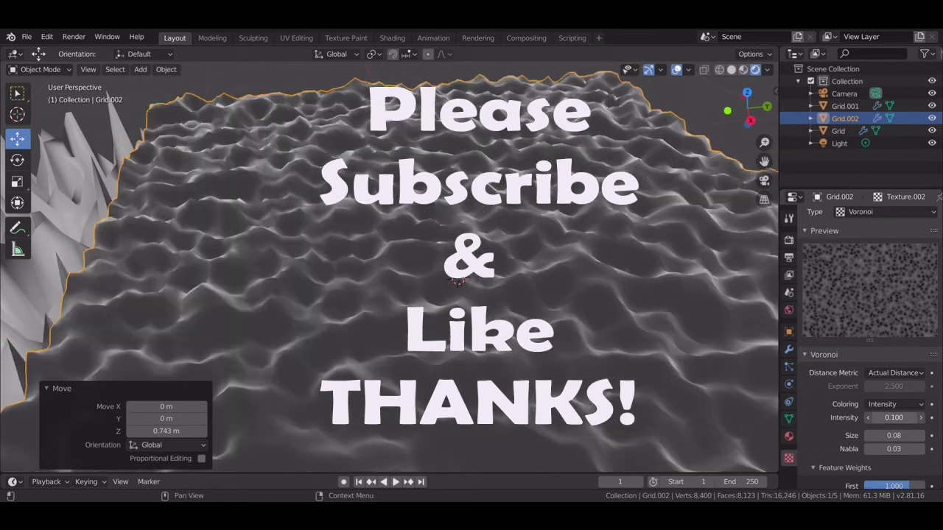
pyautogui.moveTo(870, 418); pyautogui.dragTo(877, 417)
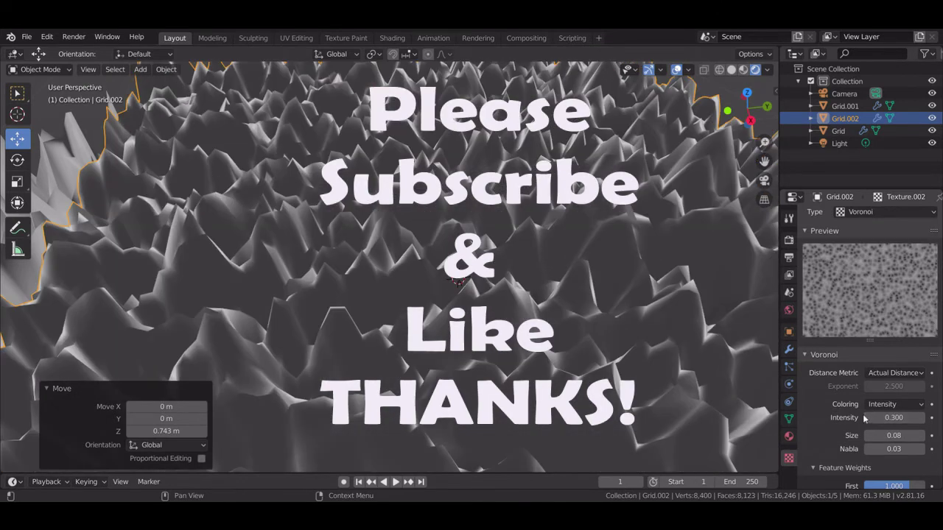